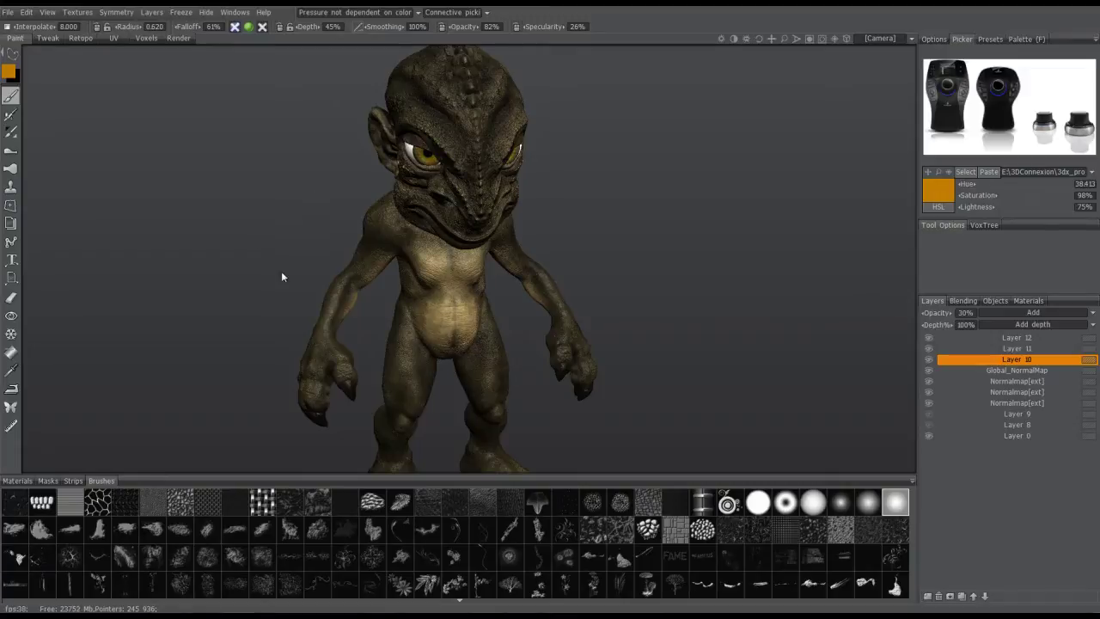
Select Layer 12 and paint orange over the front of the creature's right ankle with a freehand brush stroke.
left_click_drag(298, 269, 344, 217)
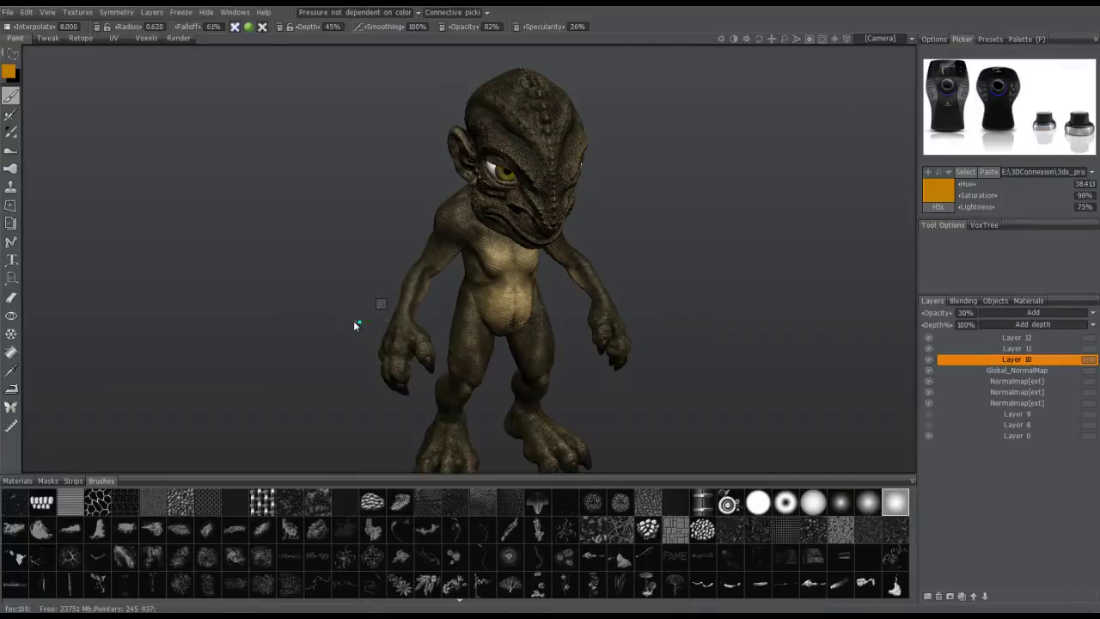
left_click(34, 55)
left_click_drag(359, 307, 455, 454)
left_click_drag(344, 316, 493, 444)
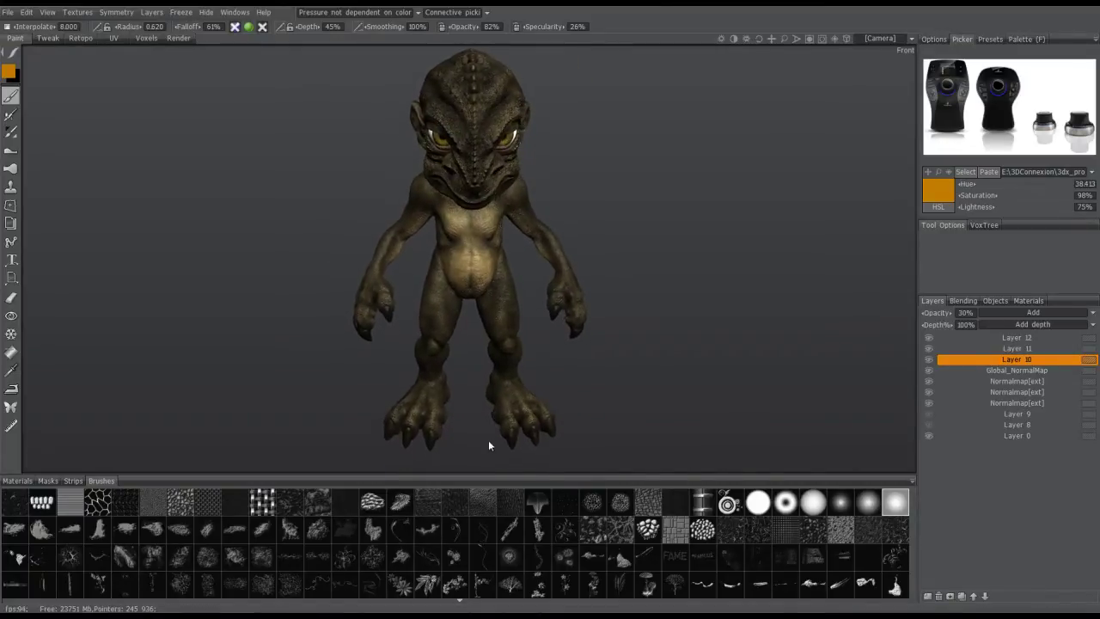
left_click_drag(424, 201, 390, 360)
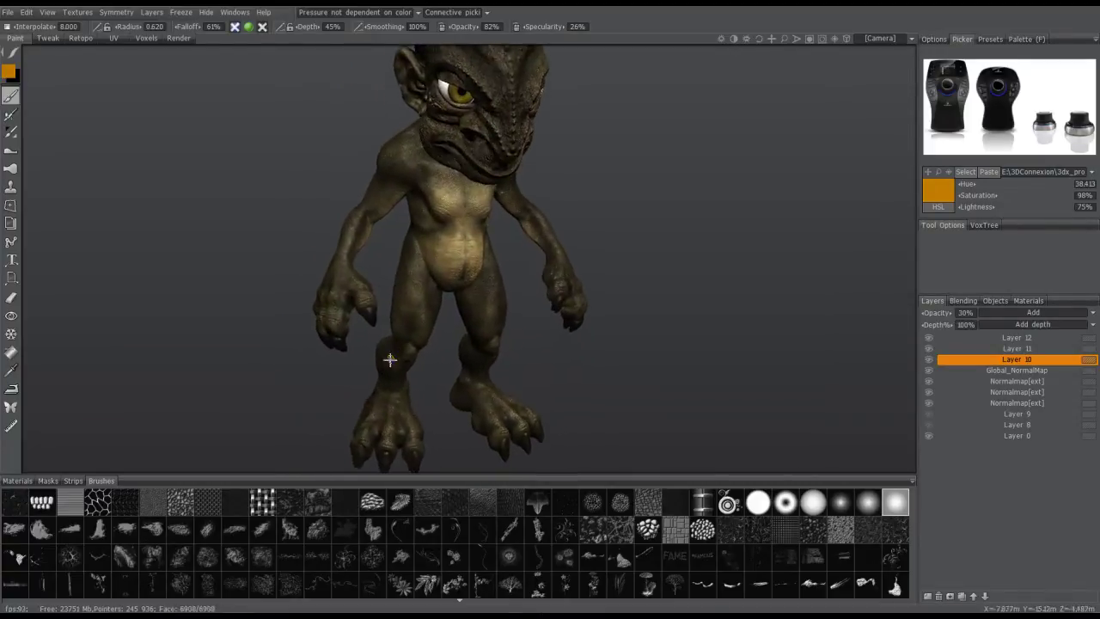
left_click_drag(335, 359, 369, 295)
left_click(992, 348, "ctrl")
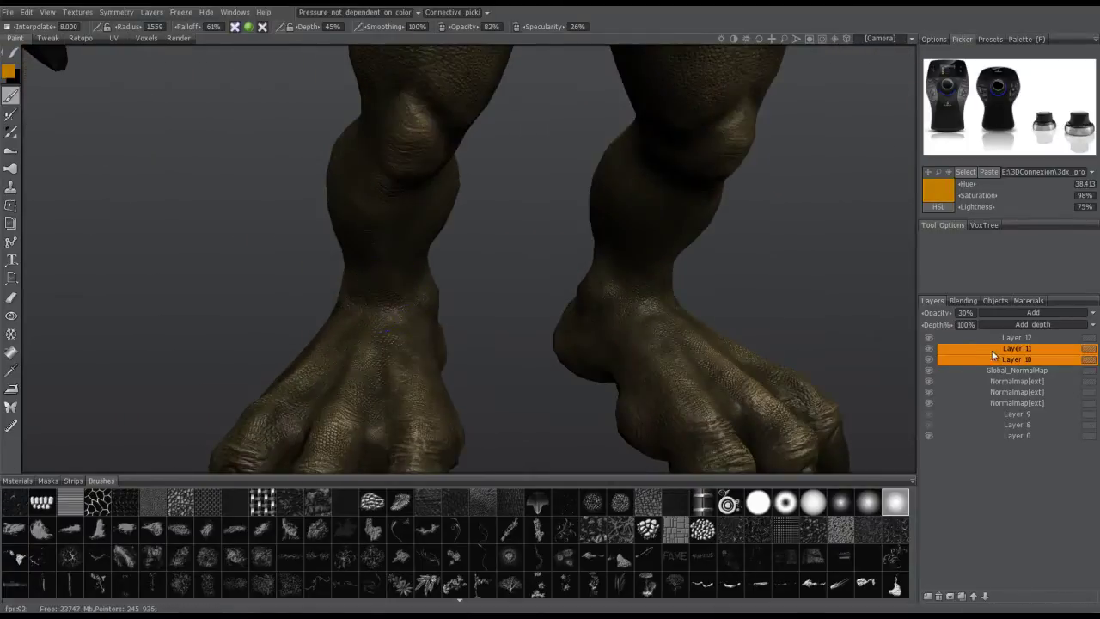
left_click(997, 338)
left_click_drag(365, 295, 379, 309)
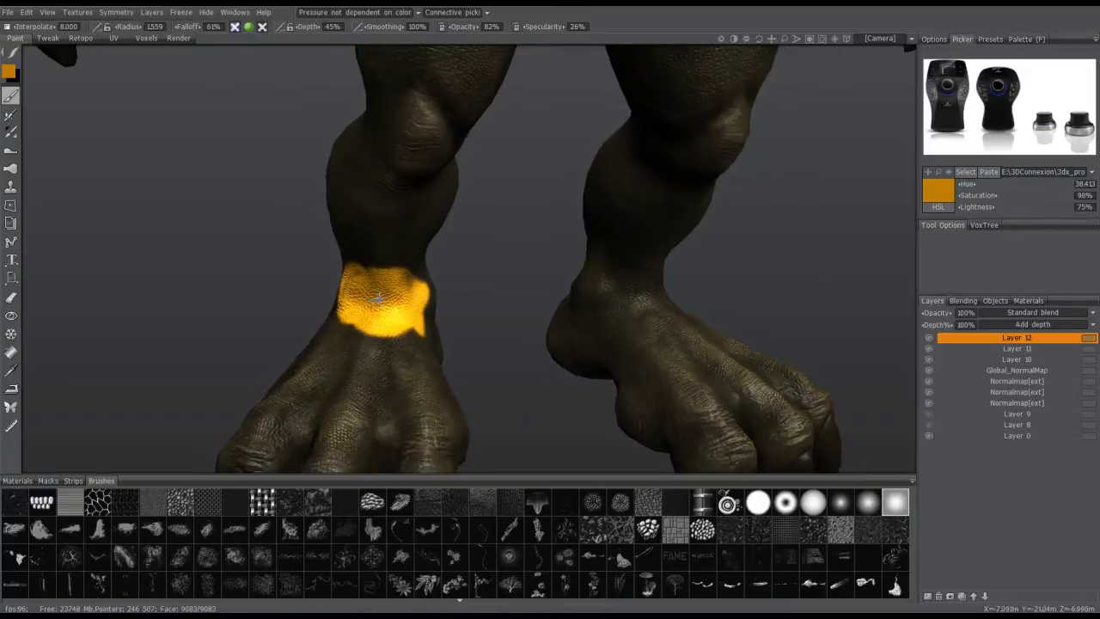
Continue the orange paint around the outer side and back of the right ankle.
left_click_drag(444, 296, 555, 284, "alt")
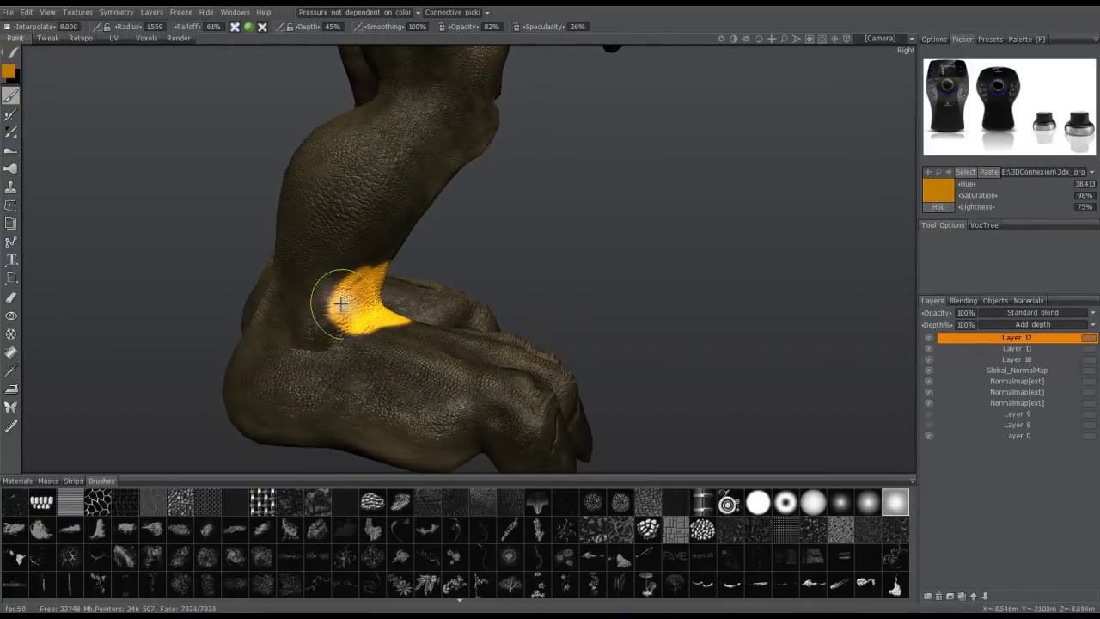
mouse_move(320, 290)
left_mouse_down()
mouse_move(310, 312)
mouse_move(326, 312)
mouse_move(319, 296)
left_mouse_up()
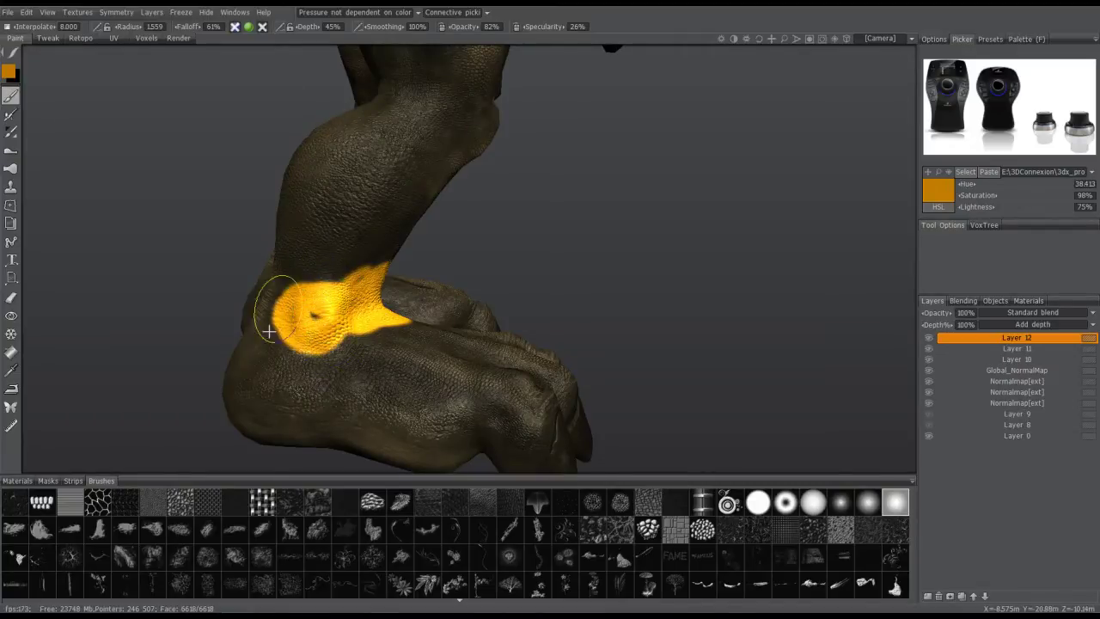
left_click_drag(334, 293, 328, 302)
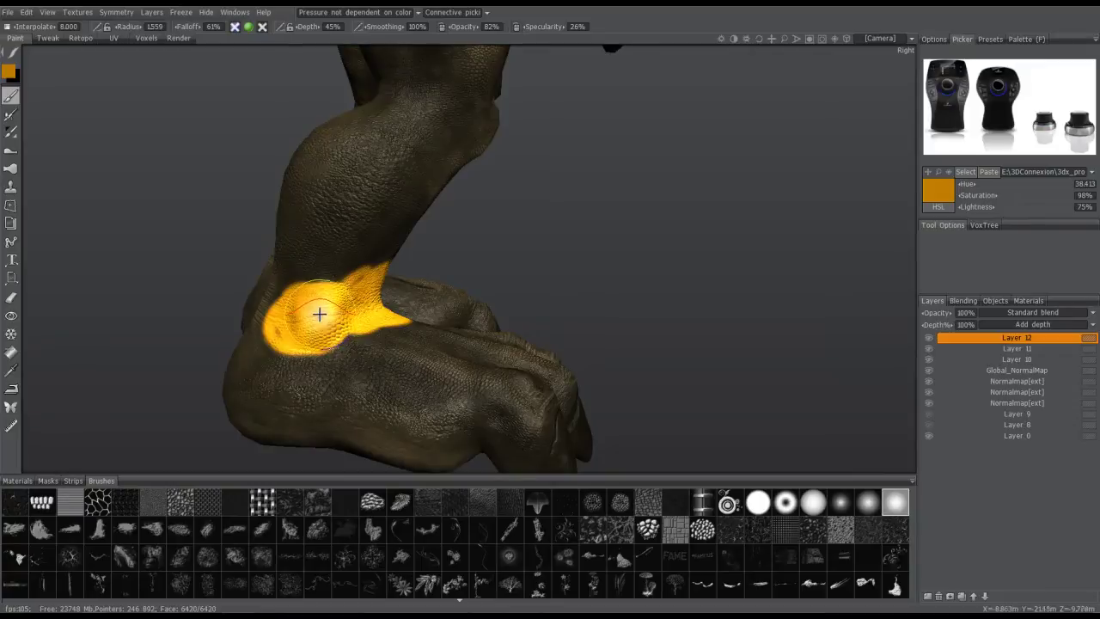
mouse_move(307, 351)
left_mouse_down()
mouse_move(282, 270)
mouse_move(236, 303)
left_mouse_up()
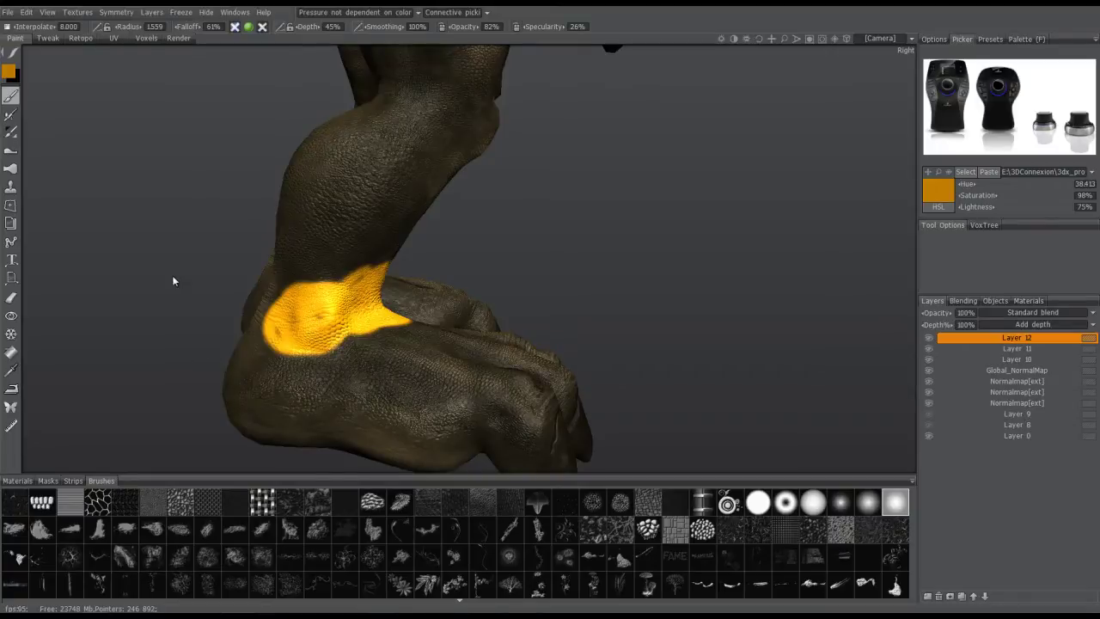
mouse_move(188, 328)
left_mouse_down()
mouse_move(203, 342)
mouse_move(365, 329)
left_mouse_up()
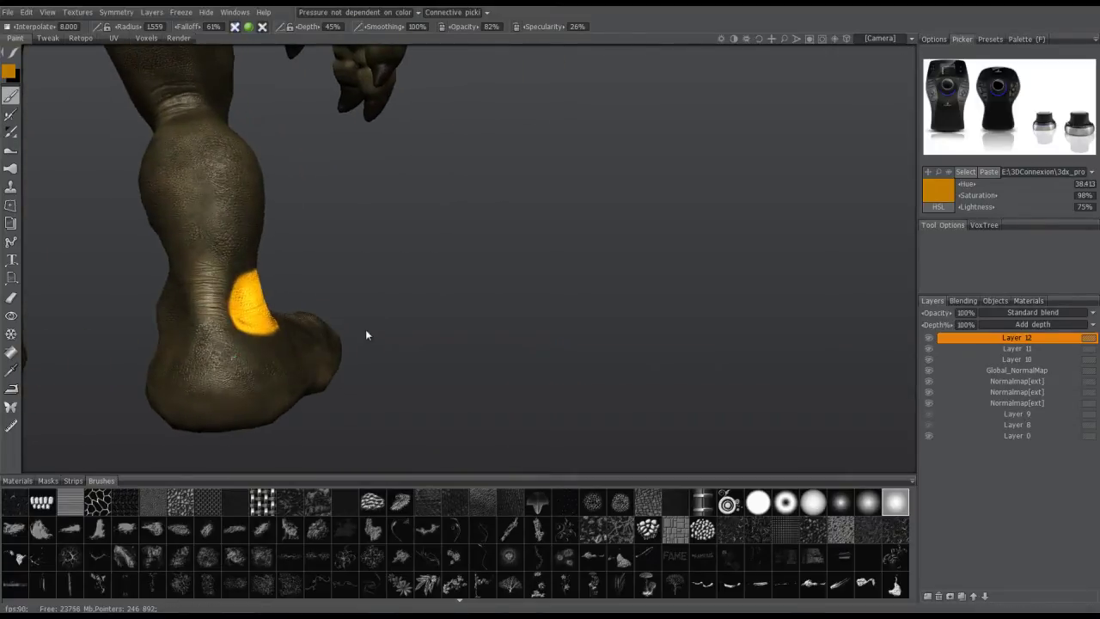
mouse_move(194, 291)
left_mouse_down()
mouse_move(221, 292)
mouse_move(182, 306)
left_mouse_up()
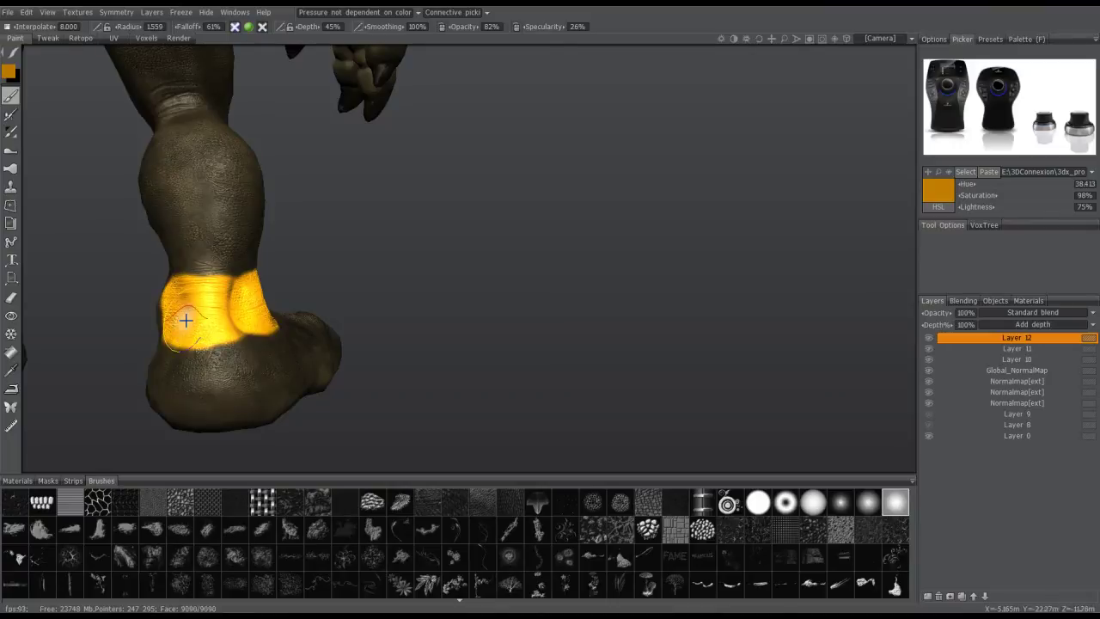
Extend the orange band upward on the outer side and front of the right ankle.
mouse_move(186, 318)
left_mouse_down("alt")
mouse_move(295, 297)
mouse_move(376, 264)
mouse_move(489, 287)
left_mouse_up("alt")
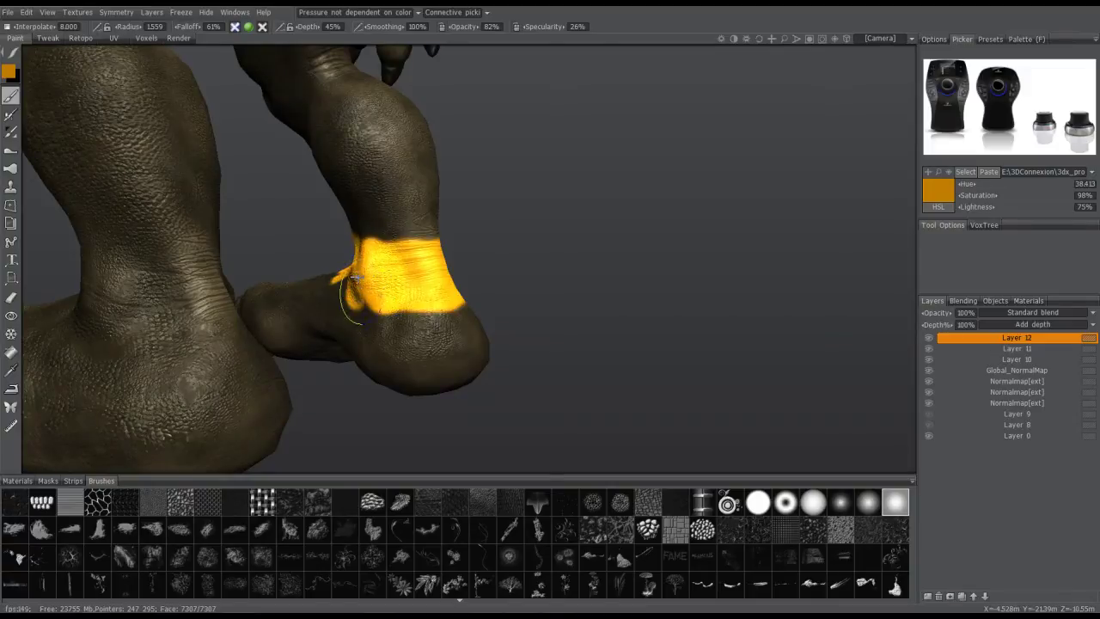
middle_click_drag(408, 223, 171, 263)
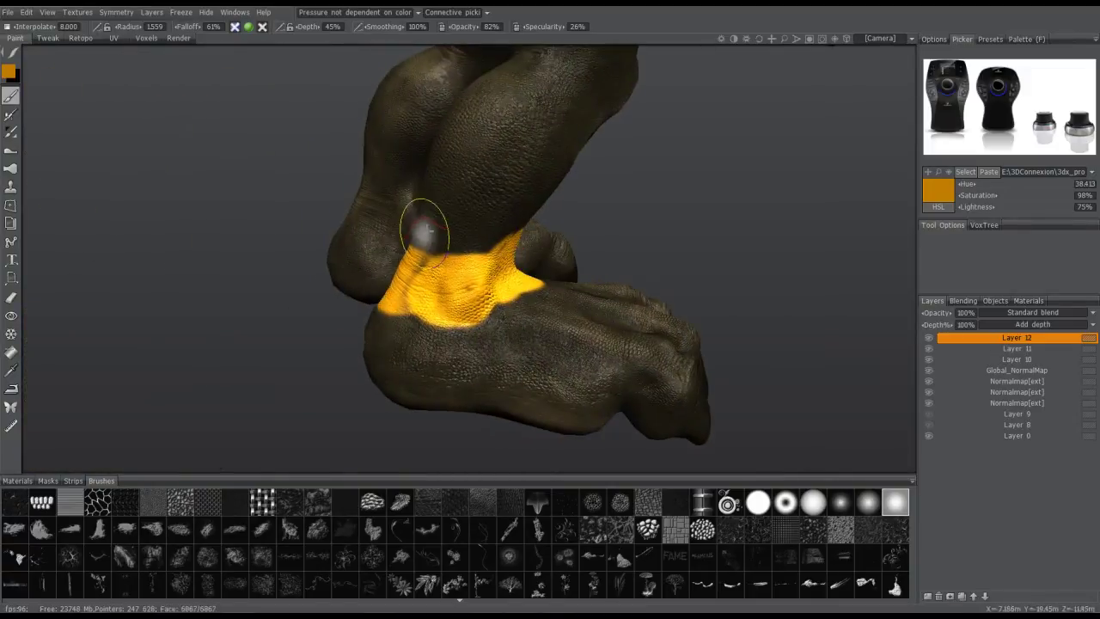
left_click_drag(453, 233, 434, 255)
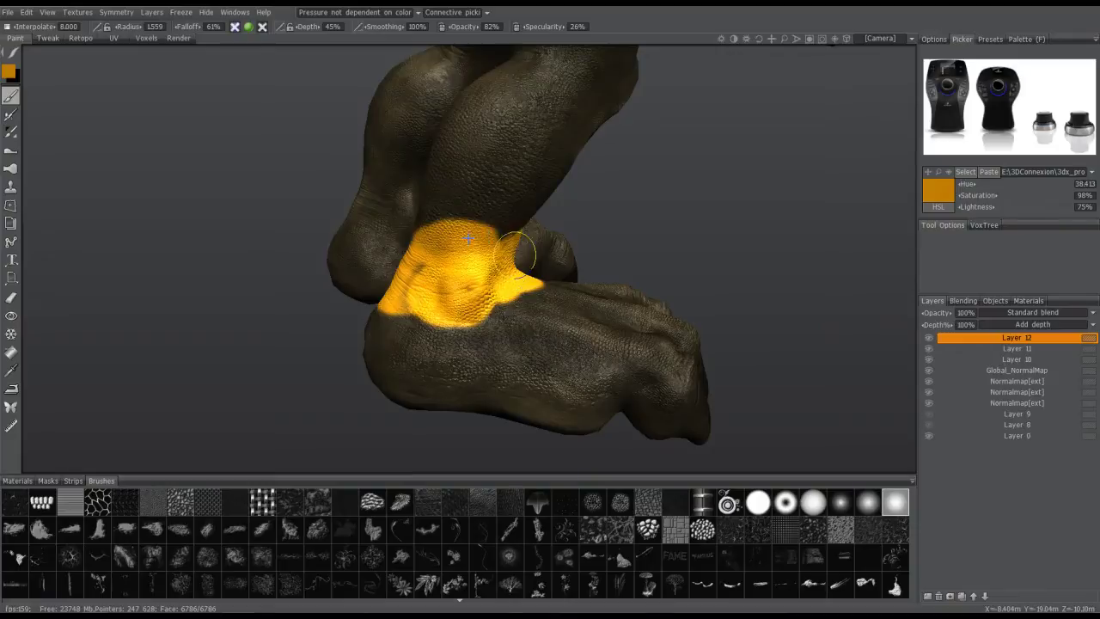
left_click_drag(421, 251, 433, 286)
middle_click_drag(494, 296, 283, 289)
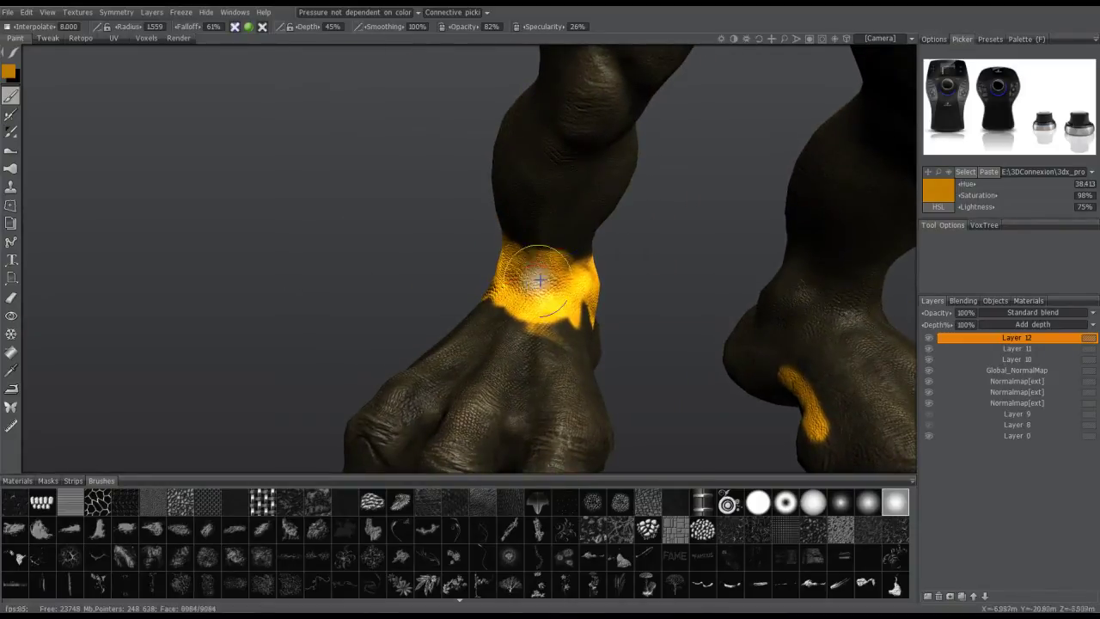
left_click_drag(519, 273, 480, 320)
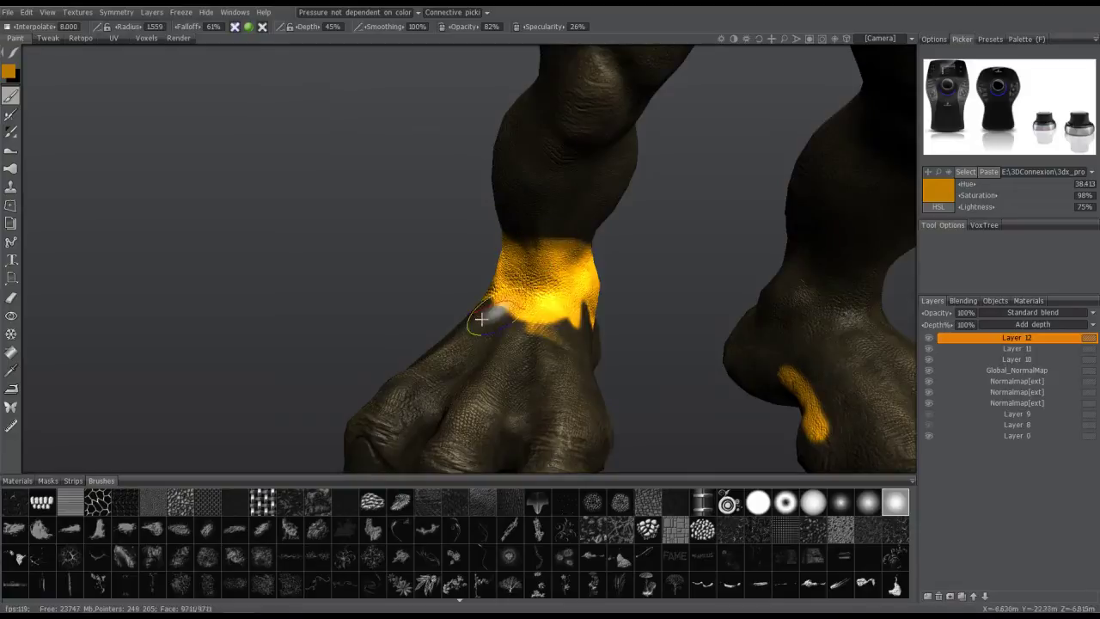
Fill the inner side of the right ankle with orange to close the band around the leg.
middle_click_drag(506, 306, 712, 307)
mouse_move(449, 270)
middle_mouse_down()
mouse_move(597, 275)
mouse_move(464, 273)
middle_mouse_up()
mouse_move(368, 275)
left_mouse_down()
mouse_move(415, 260)
mouse_move(348, 244)
mouse_move(344, 271)
left_mouse_up()
middle_click_drag(344, 267, 456, 261)
mouse_move(367, 251)
left_mouse_down()
mouse_move(334, 257)
mouse_move(369, 243)
mouse_move(339, 250)
mouse_move(307, 337)
left_mouse_up()
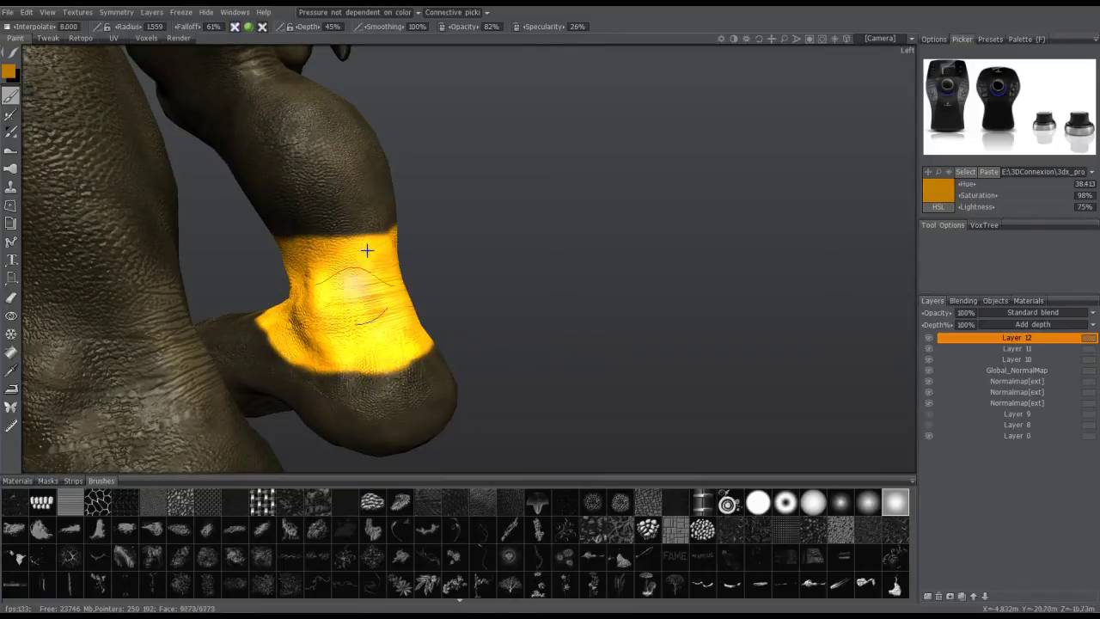
Paint a matching orange band around the creature's left ankle.
mouse_move(344, 232)
middle_mouse_down()
mouse_move(312, 299)
mouse_move(287, 292)
mouse_move(297, 371)
middle_mouse_up()
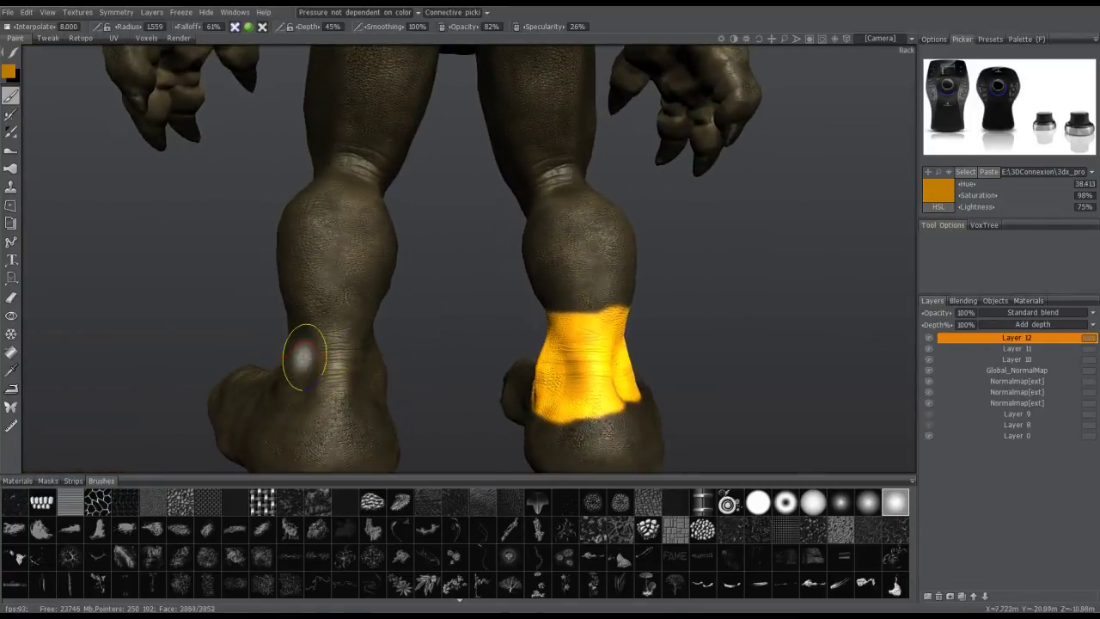
left_click_drag(332, 330, 312, 326)
mouse_move(312, 326)
middle_mouse_down()
mouse_move(321, 381)
mouse_move(290, 349)
mouse_move(316, 381)
middle_mouse_up()
mouse_move(317, 382)
left_mouse_down()
mouse_move(307, 368)
mouse_move(298, 419)
mouse_move(301, 358)
mouse_move(307, 375)
mouse_move(333, 378)
mouse_move(326, 359)
mouse_move(360, 372)
left_mouse_up()
mouse_move(359, 372)
middle_mouse_down()
mouse_move(412, 383)
mouse_move(356, 358)
middle_mouse_up()
mouse_move(330, 376)
left_mouse_down()
mouse_move(333, 394)
mouse_move(338, 381)
mouse_move(367, 383)
left_mouse_up()
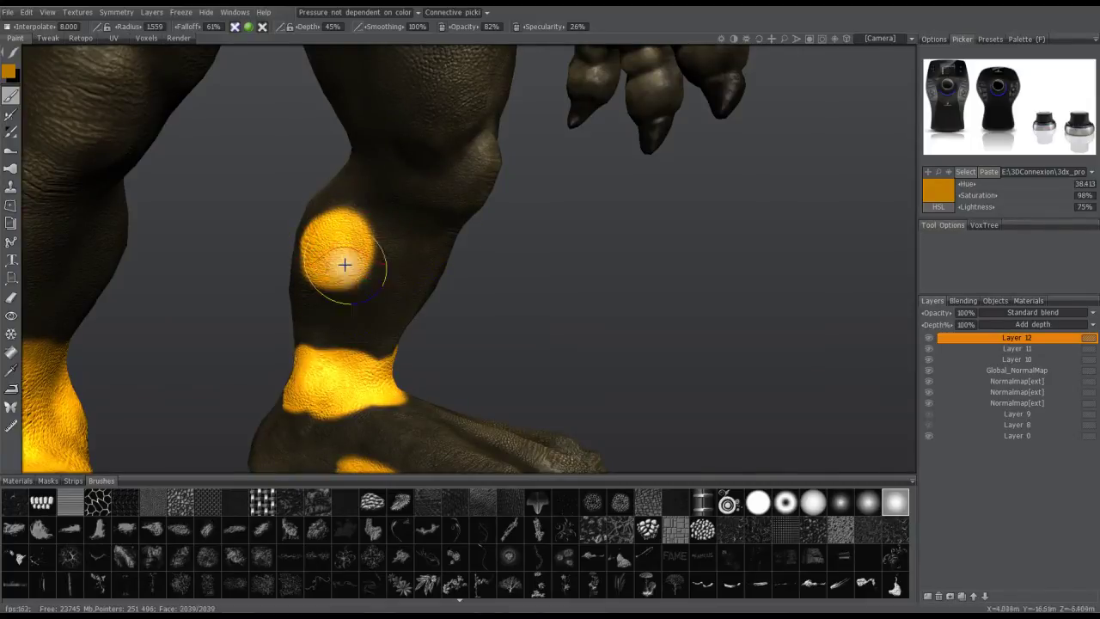
Paint an orange patch on the left calf above the ankle band.
left_click_drag(513, 245, 506, 248)
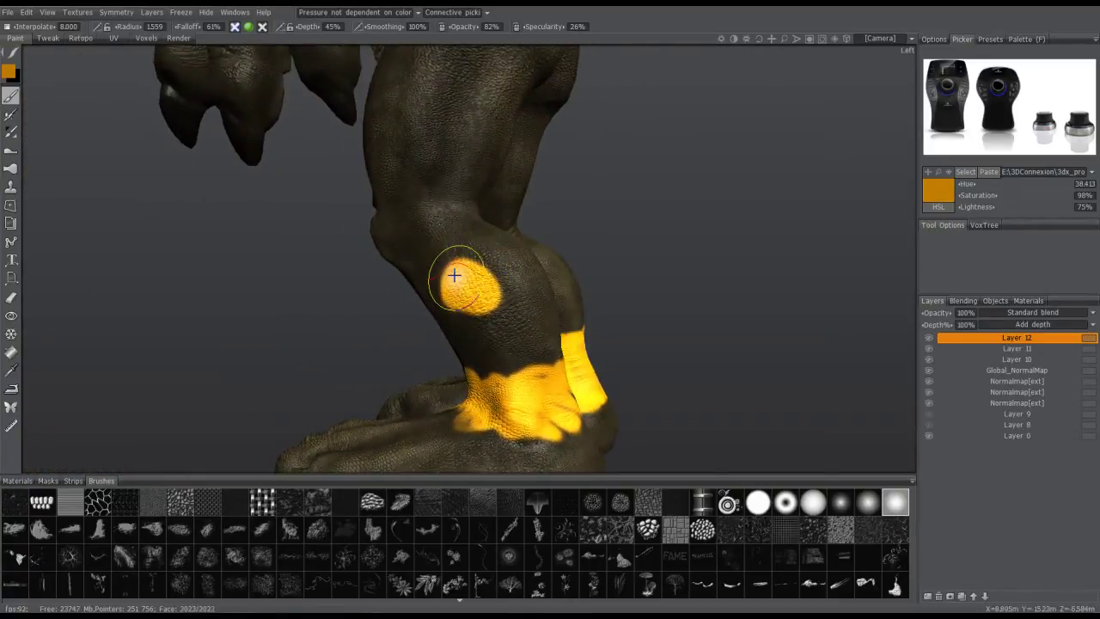
left_click_drag(465, 270, 425, 260)
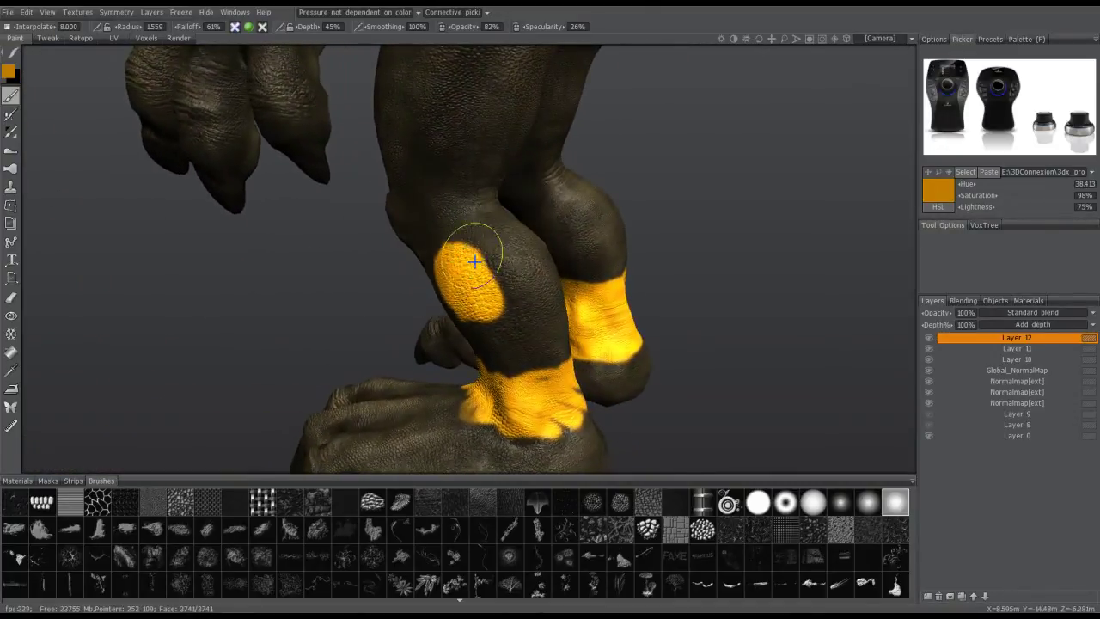
mouse_move(483, 267)
left_mouse_down()
mouse_move(437, 258)
mouse_move(454, 305)
mouse_move(418, 246)
mouse_move(401, 312)
mouse_move(388, 318)
mouse_move(381, 269)
mouse_move(381, 296)
mouse_move(346, 316)
mouse_move(336, 289)
mouse_move(292, 299)
left_mouse_up()
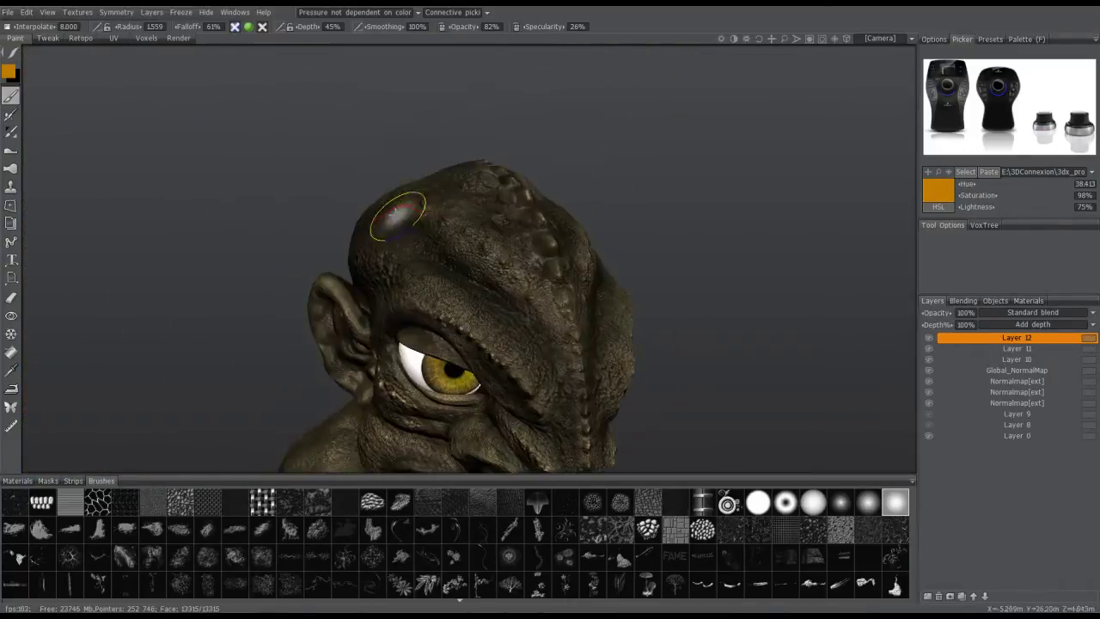
Set the brush radius to 0.854 and place closed-spline points along the brow ridge from the right eye across the nose bridge to the left brow.
right_click_drag(528, 241, 511, 231)
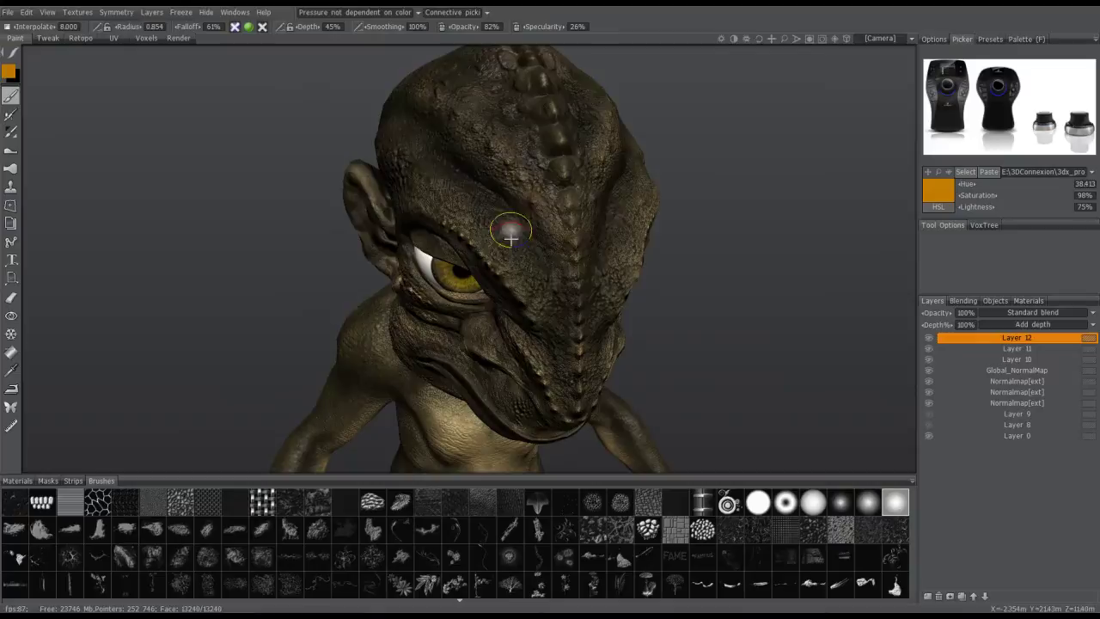
left_click(13, 54)
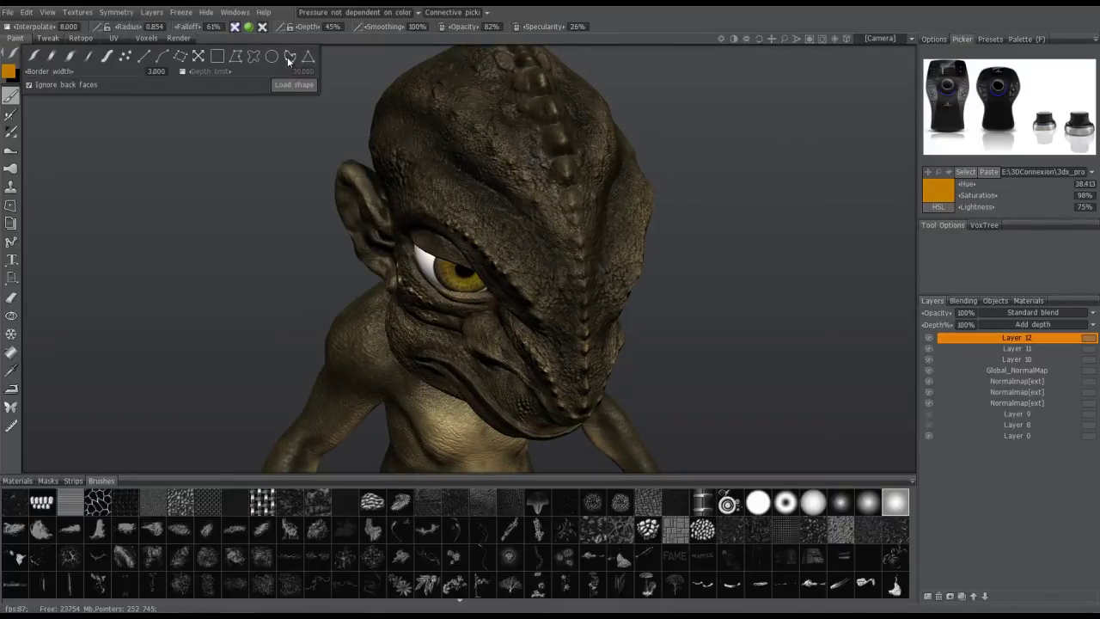
left_click(289, 58)
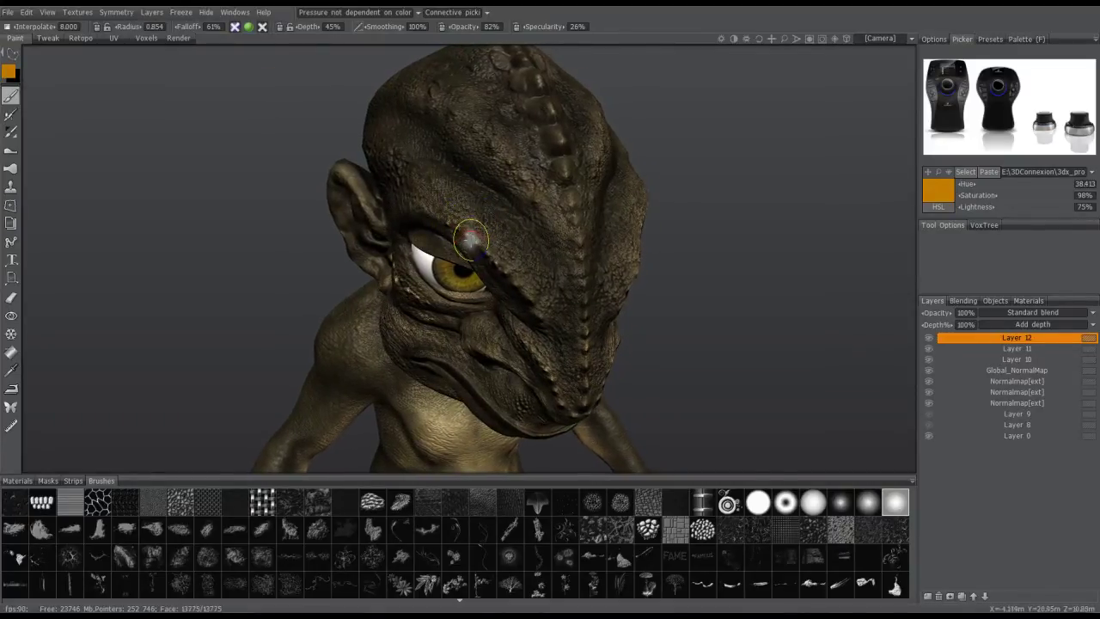
left_click(505, 275)
left_click(544, 320)
left_click(580, 325)
left_click(601, 325)
left_click(615, 323)
left_click(706, 275)
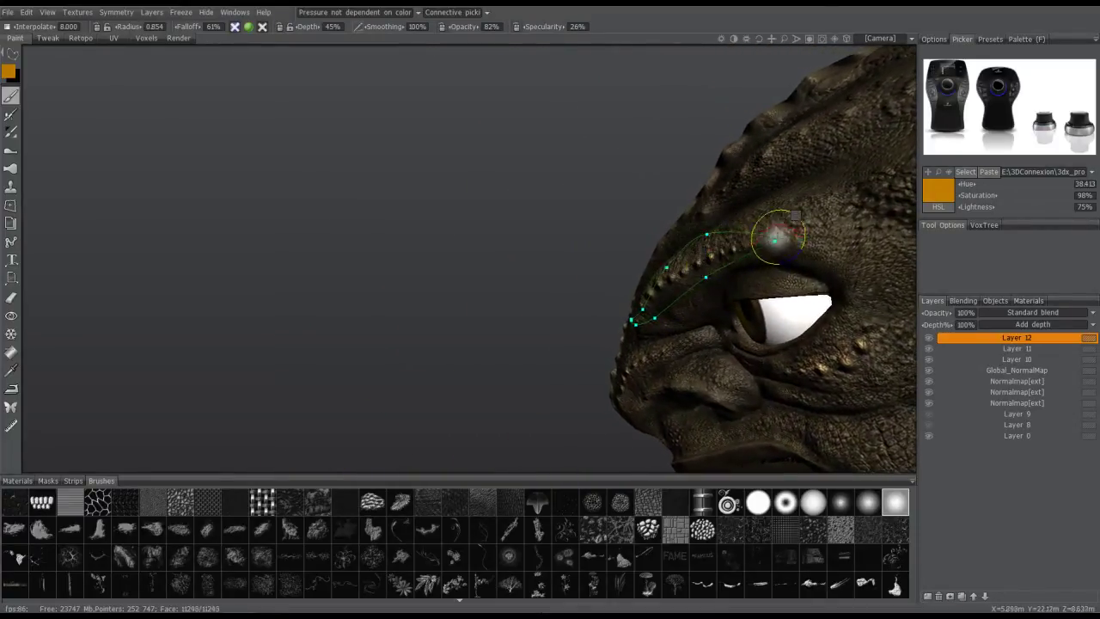
Complete the closed spline over the forehead back to the right brow, fill the V-shaped area with orange and clear the spline points.
left_click(773, 244)
left_click(731, 202)
left_click(690, 209)
left_click(629, 255)
left_click(587, 276)
left_click(578, 228)
left_click(524, 201)
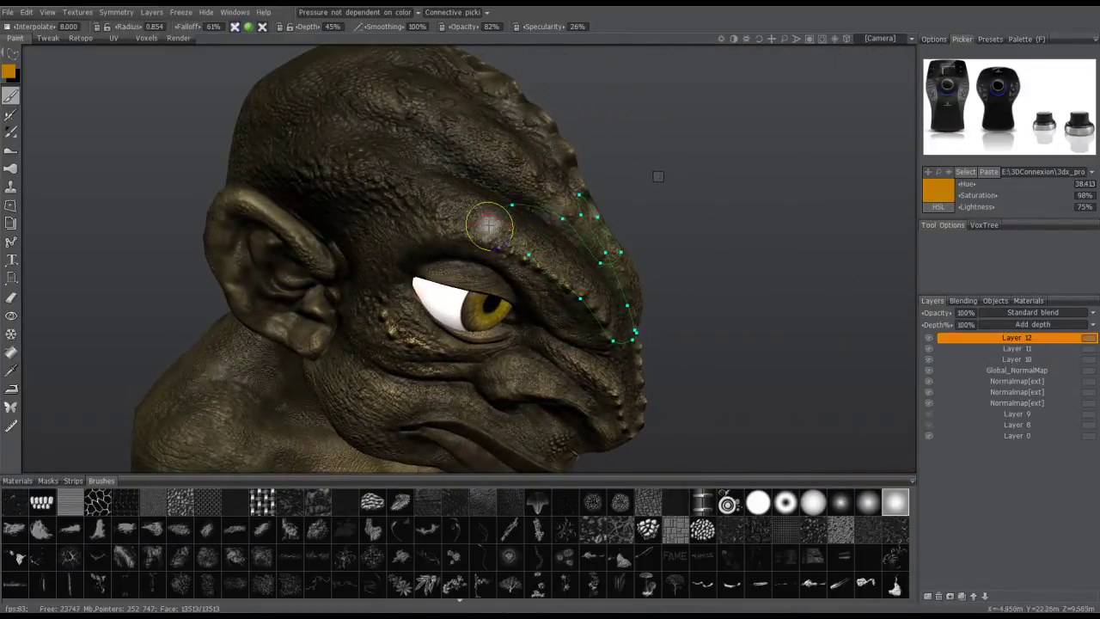
left_click(492, 241)
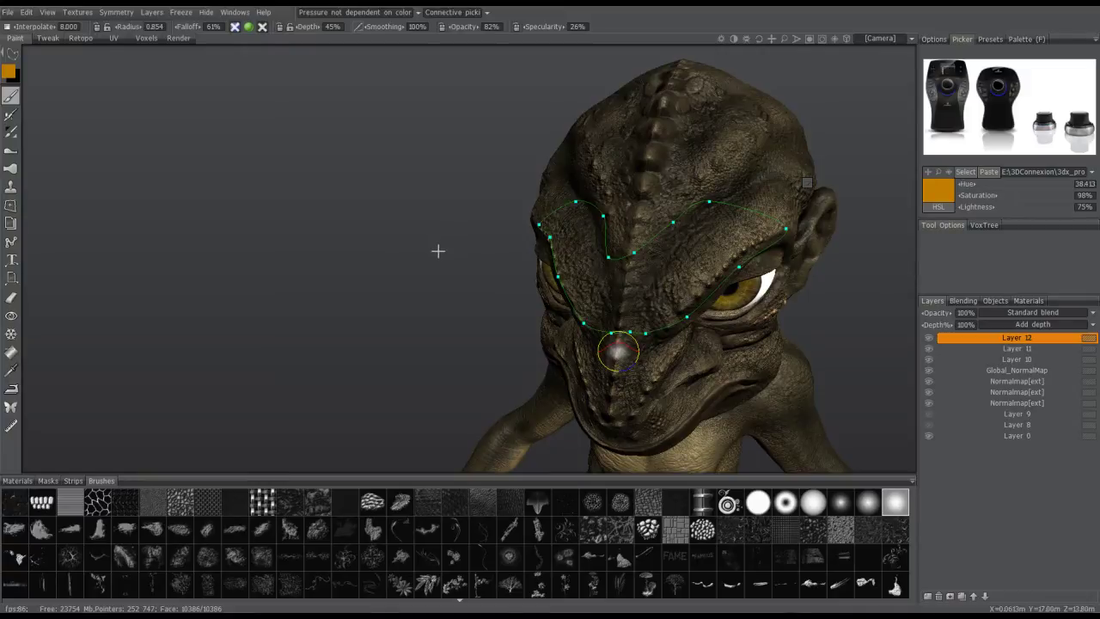
key("Return")
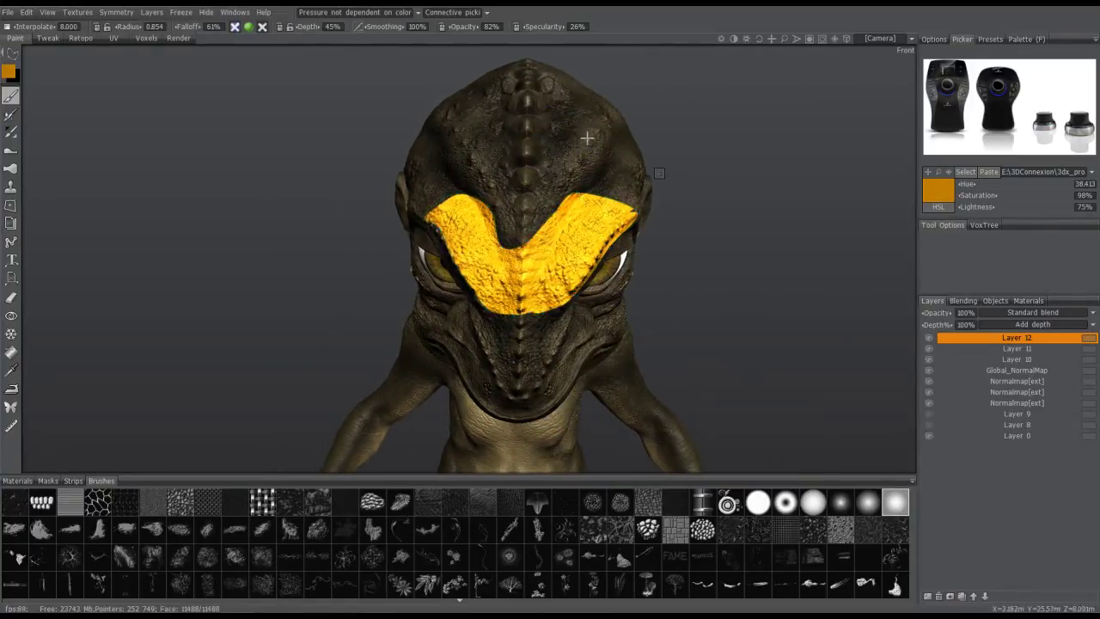
key("Escape")
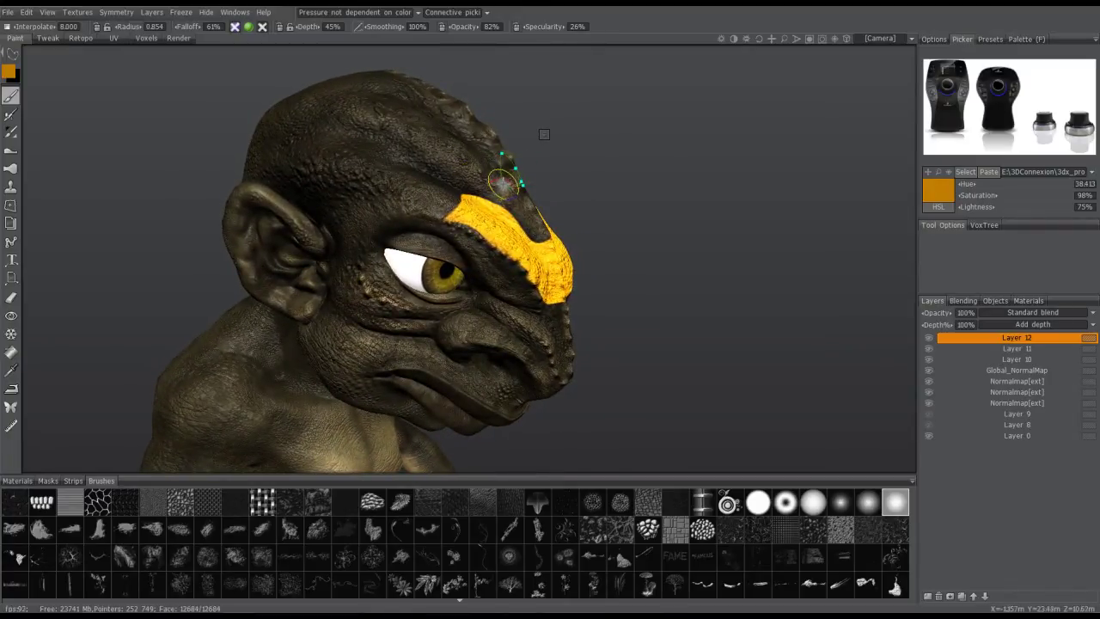
Place closed-spline points for a second marking on the upper forehead above the orange V.
left_click_drag(504, 183, 403, 132)
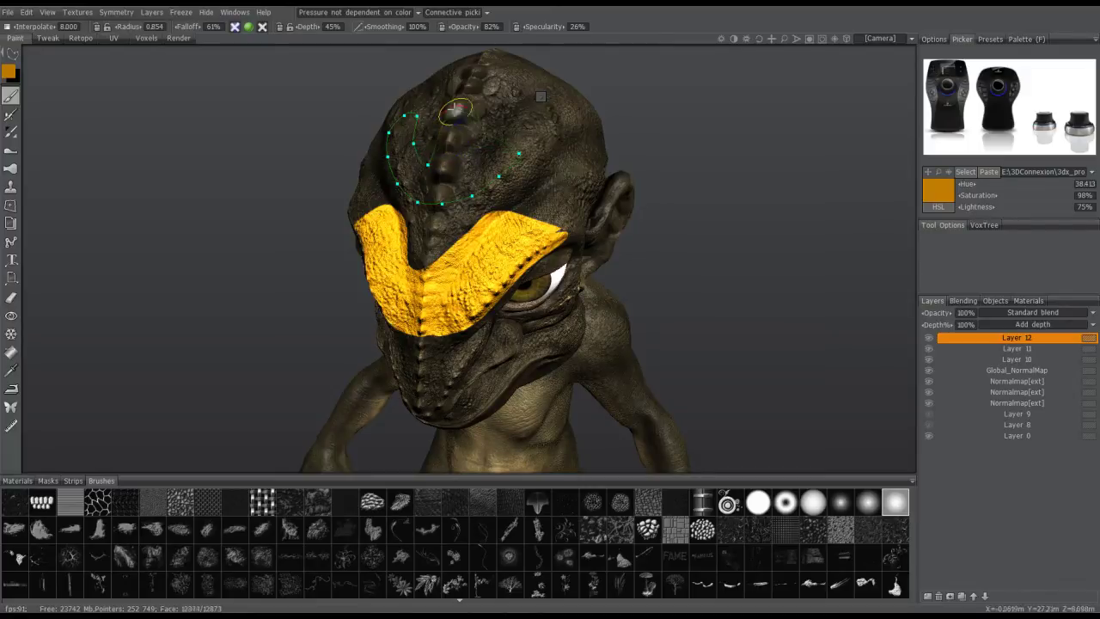
left_click_drag(438, 148, 497, 148, "alt")
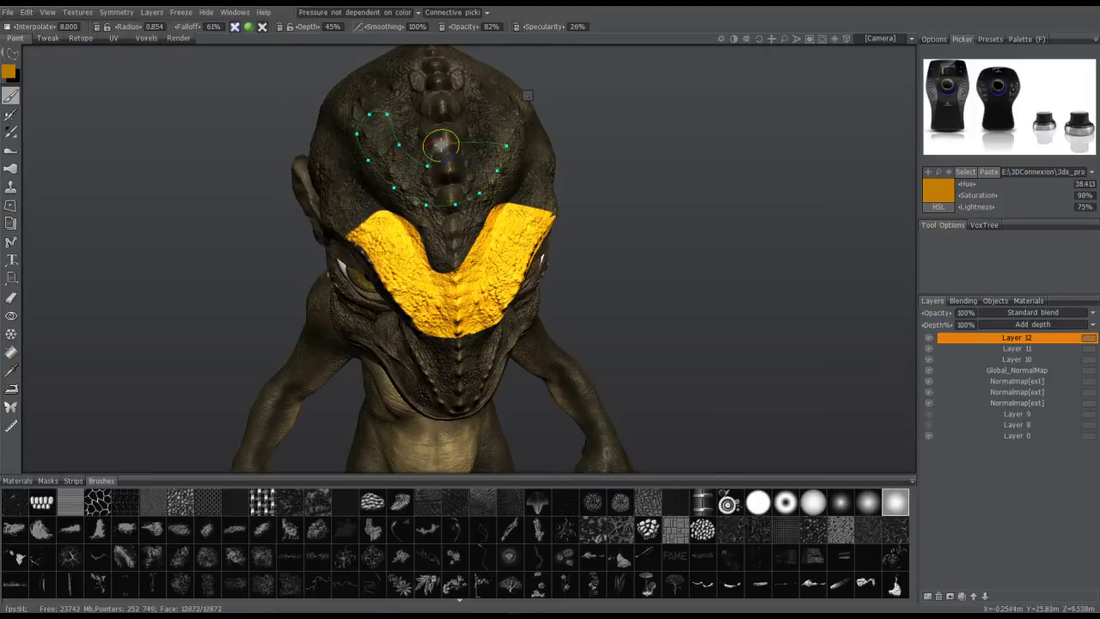